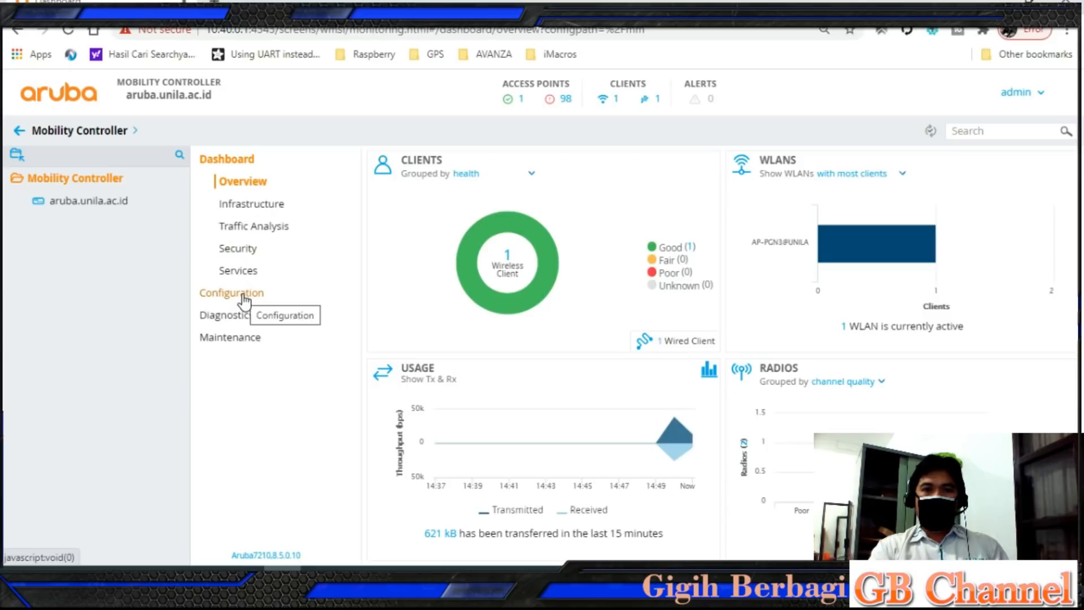
Open the WLANs configuration list for the aruba.unila.ac.id controller.
{"action": "left_click", "coordinate": [240, 211]}
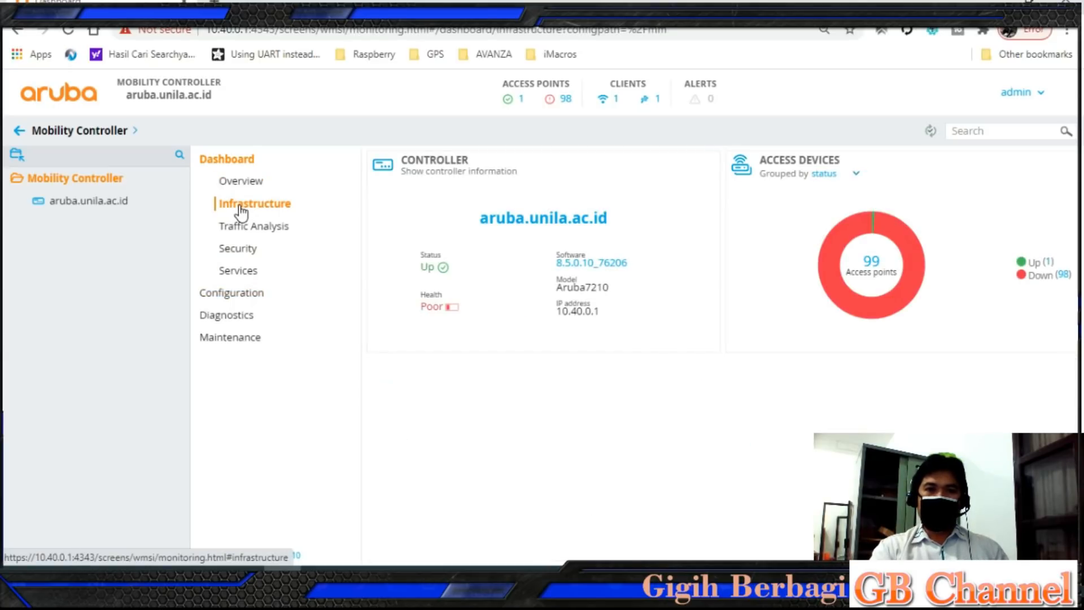
{"action": "left_click", "coordinate": [238, 295]}
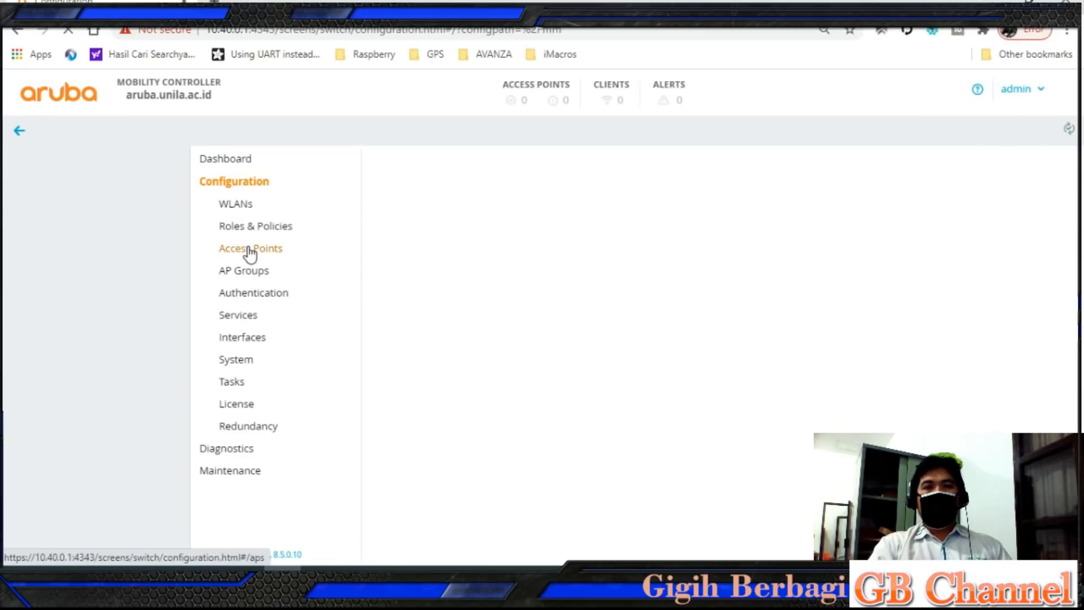
{"action": "left_click", "coordinate": [256, 226]}
{"action": "left_click", "coordinate": [235, 210]}
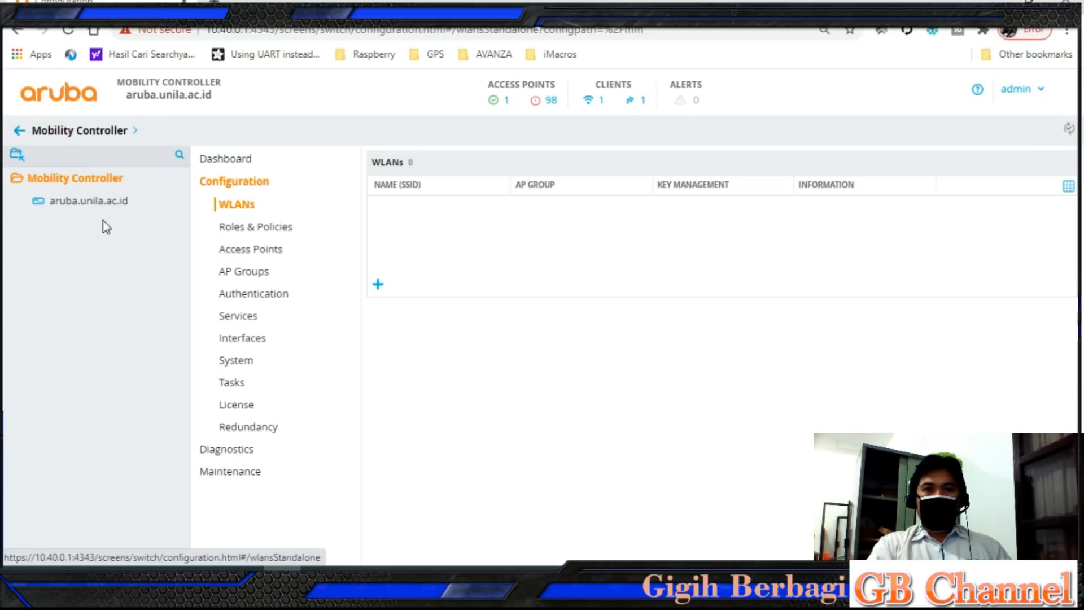
{"action": "left_click", "coordinate": [97, 203]}
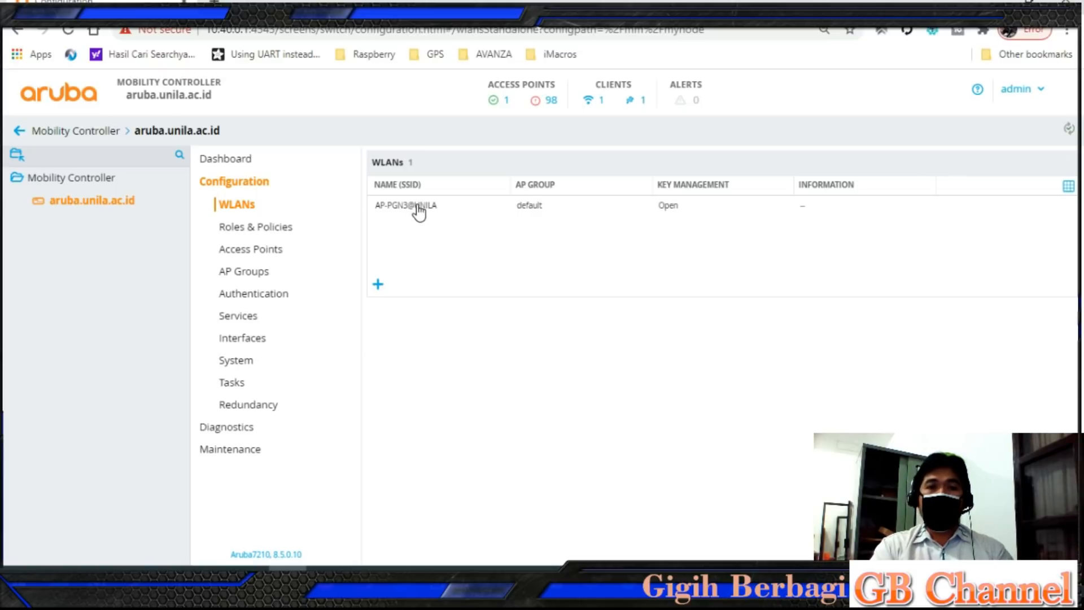
{"action": "left_click", "coordinate": [425, 215]}
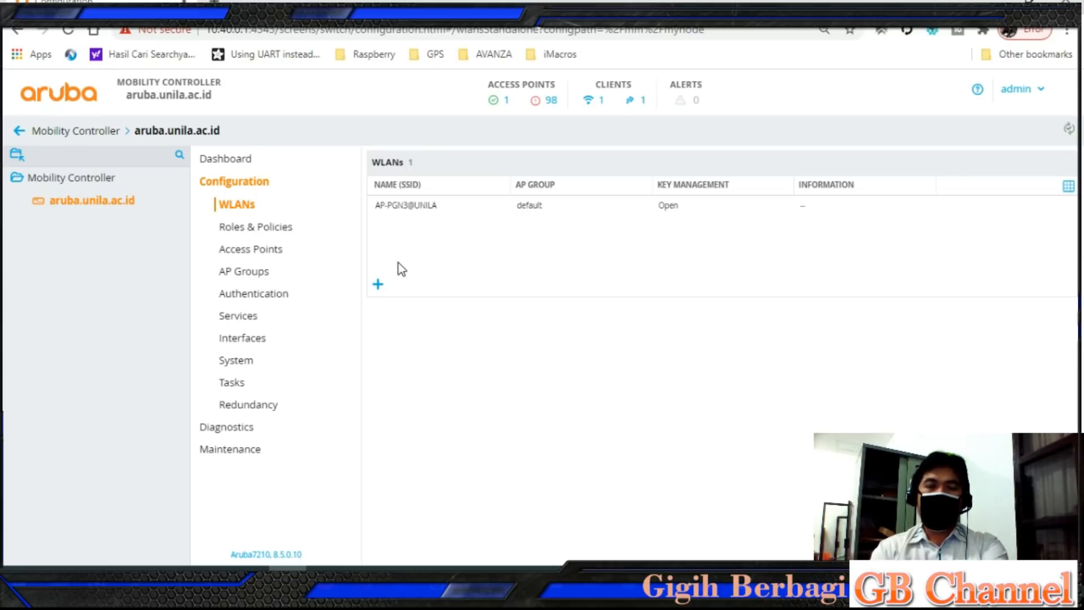
Start a new WLAN for Employee usage and name its SSID COBA_SSID_BARU.
{"action": "left_click", "coordinate": [379, 292]}
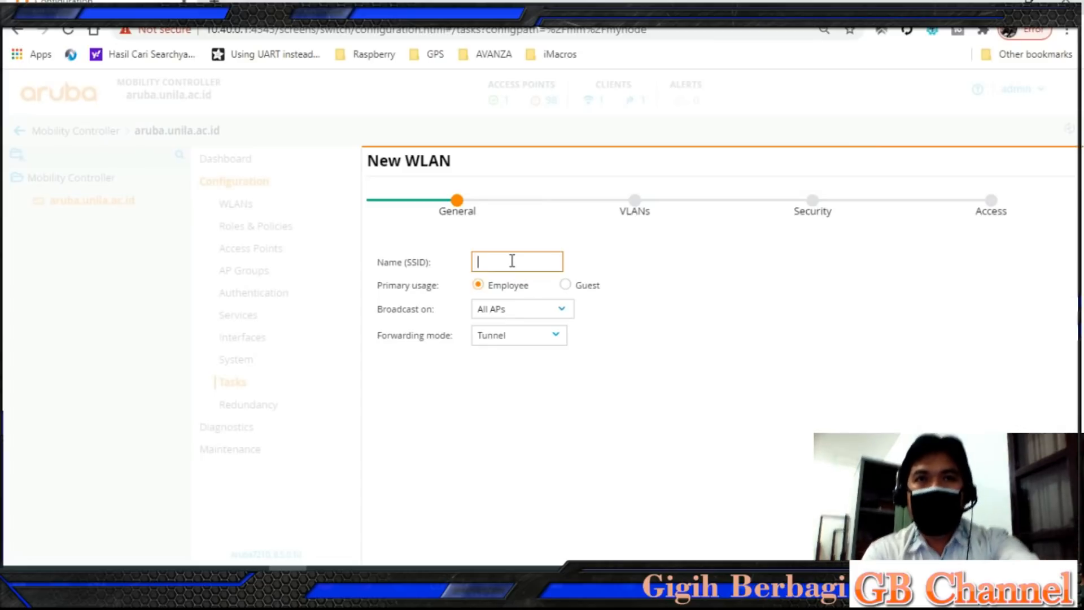
{"action": "type", "text": "COBA"}
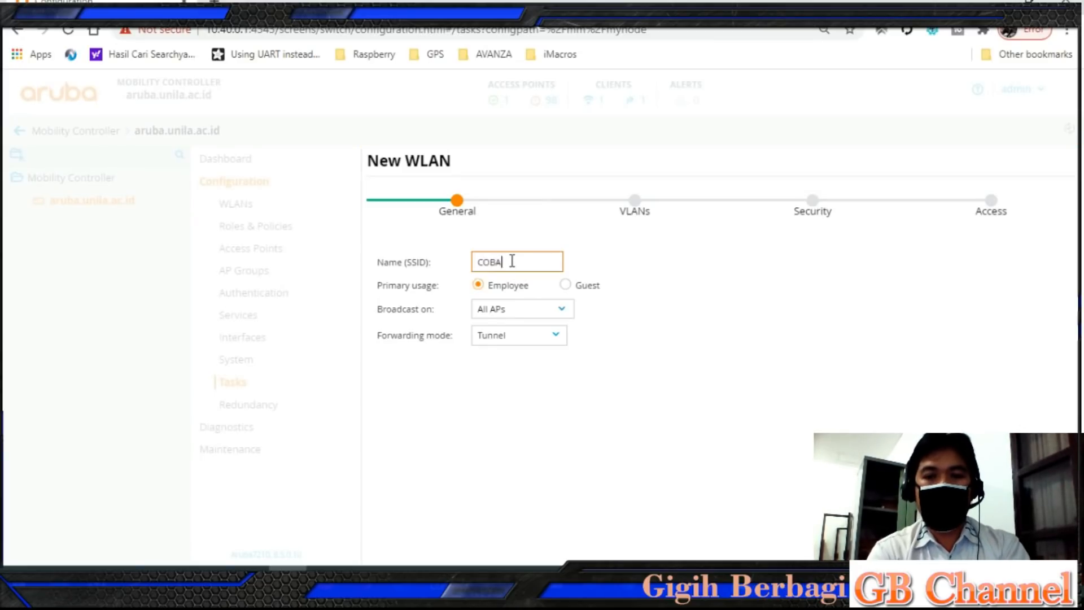
{"action": "type", "text": "_S"}
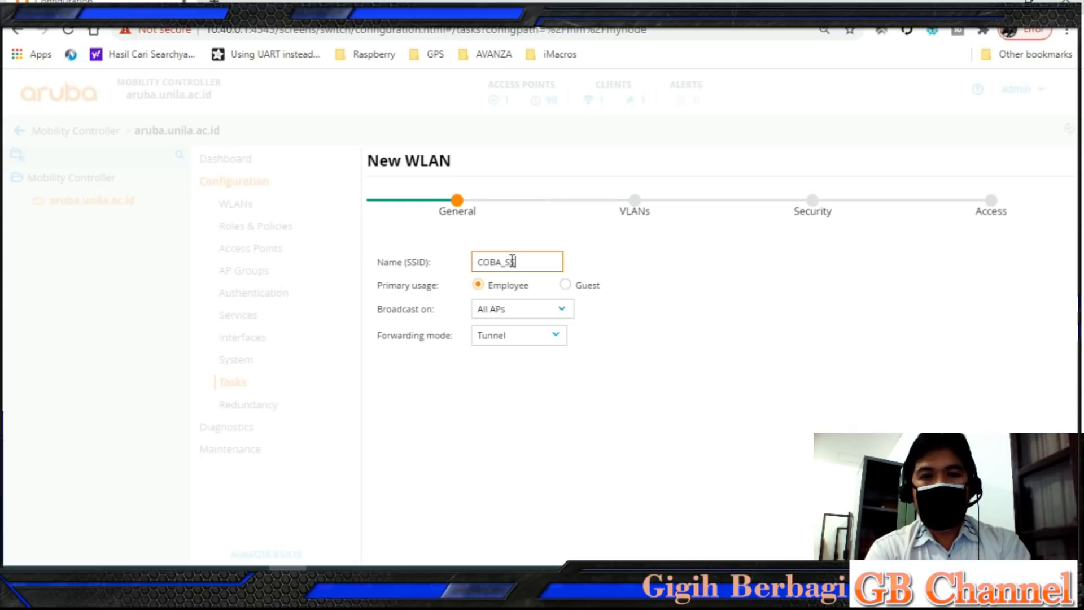
{"action": "type", "text": "SID_BARU"}
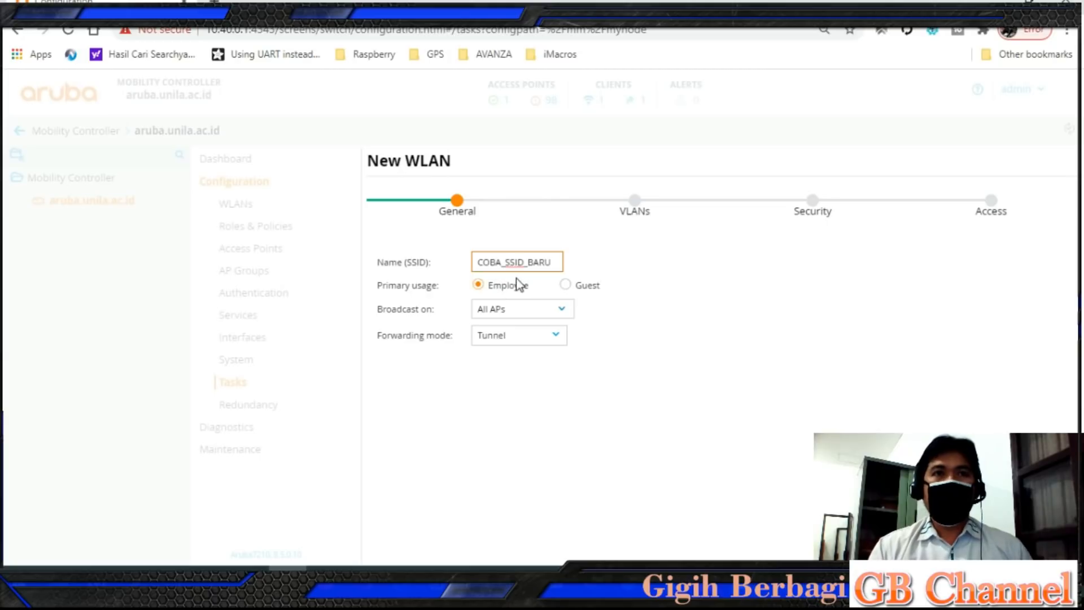
{"action": "left_click_drag", "start_coordinate": [558, 262], "coordinate": [470, 275]}
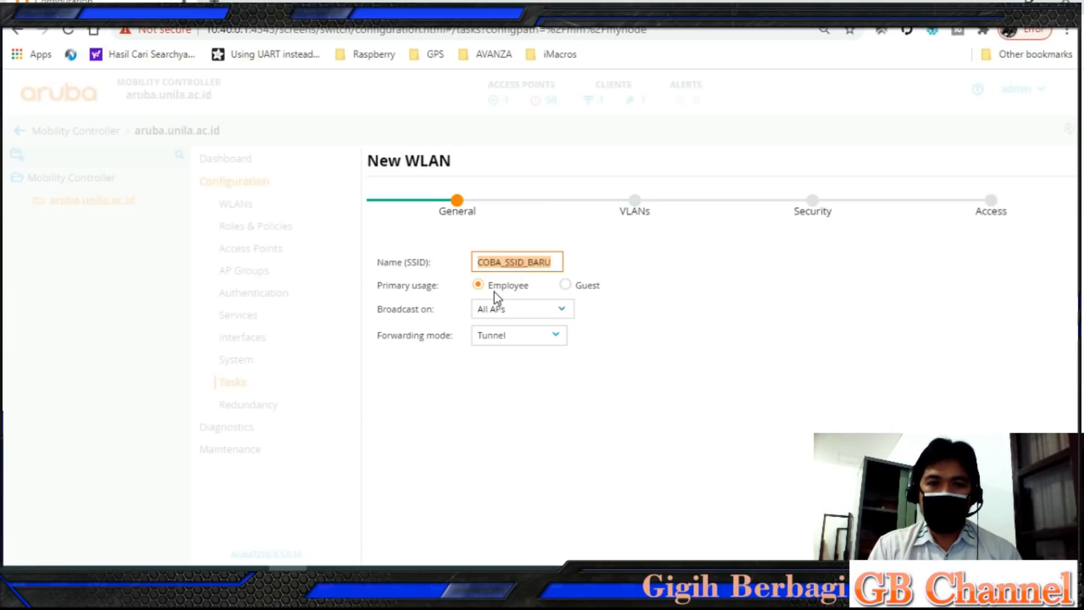
Broadcast the new WLAN on All APs in Tunnel forwarding mode and continue to the VLAN settings.
{"action": "left_click", "coordinate": [545, 313]}
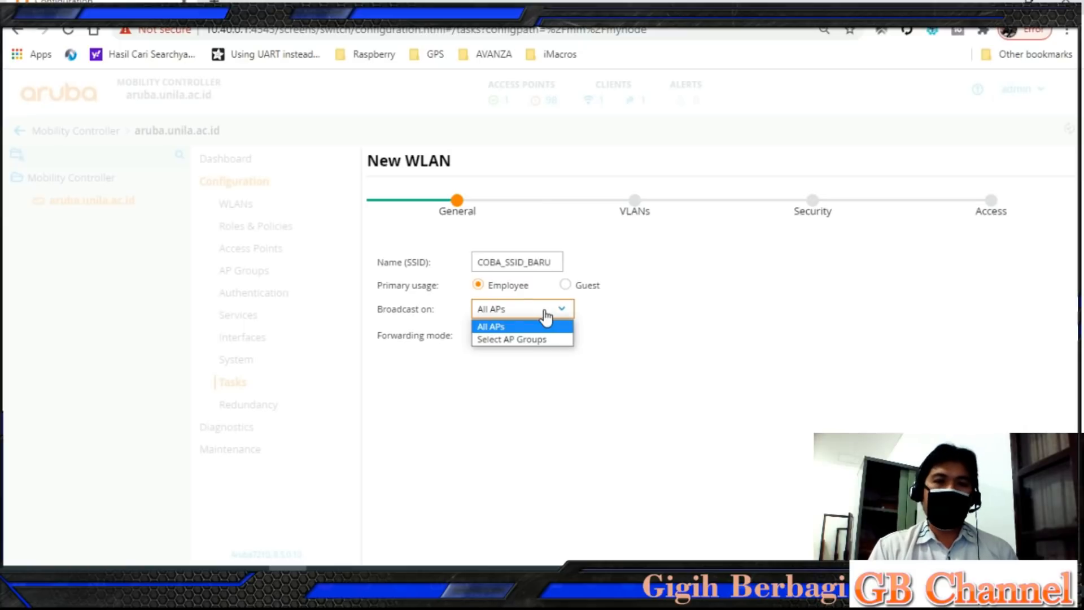
{"action": "left_click", "coordinate": [511, 327]}
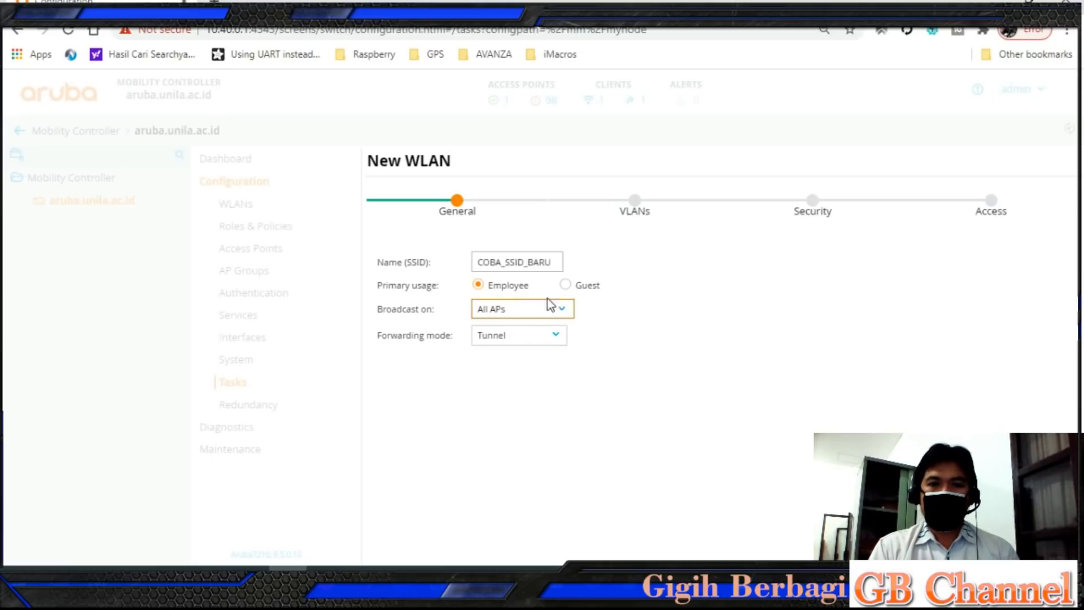
{"action": "left_click", "coordinate": [545, 342]}
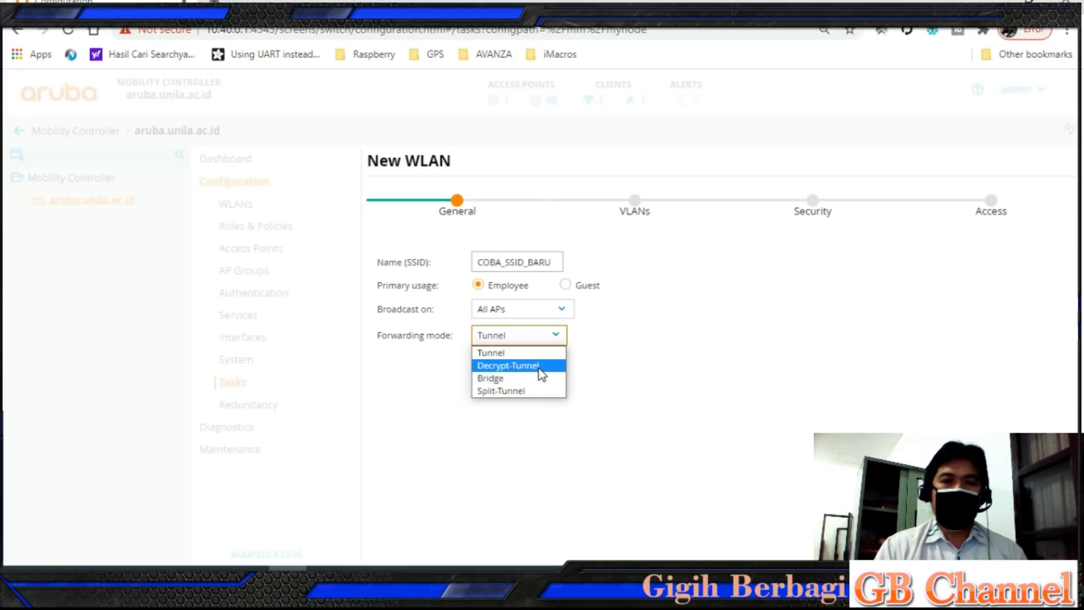
{"action": "left_click", "coordinate": [661, 336]}
{"action": "left_click", "coordinate": [1045, 547]}
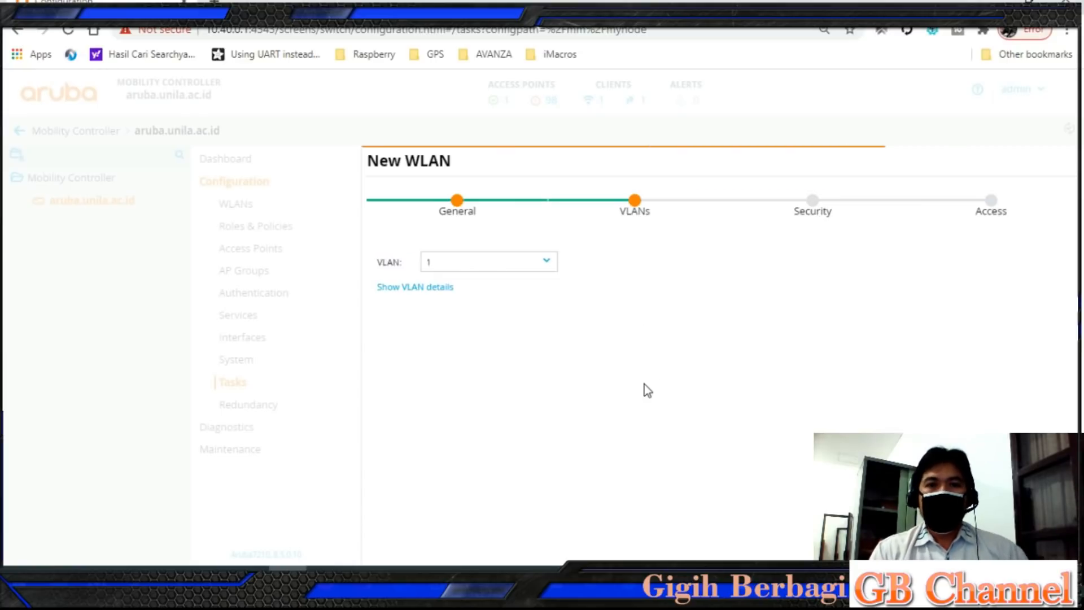
Assign VLAN 1021 to the new WLAN and continue to the security settings.
{"action": "left_click", "coordinate": [546, 263]}
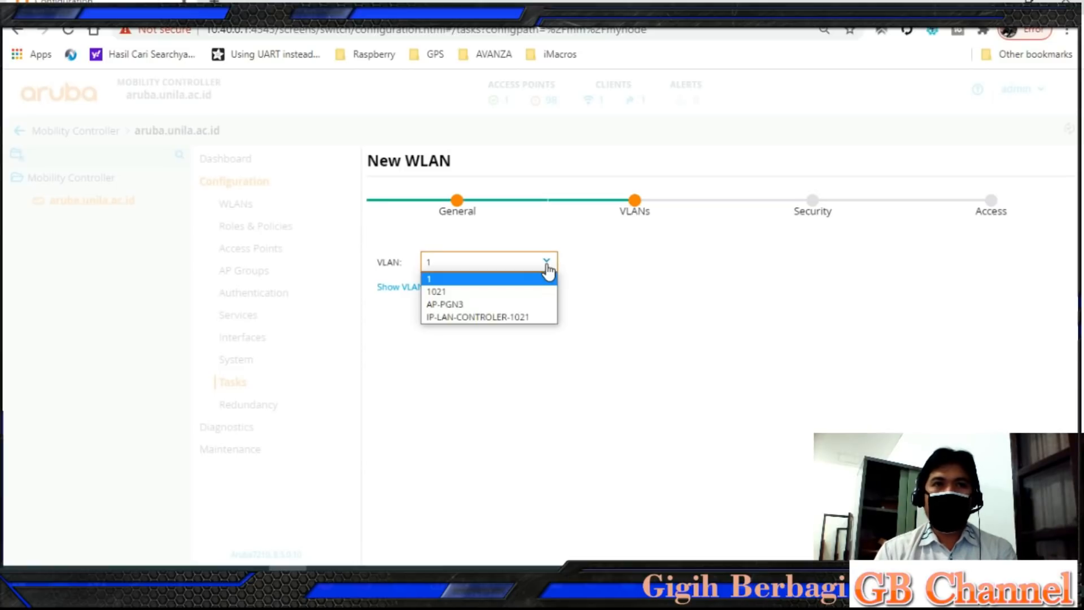
{"action": "left_click", "coordinate": [486, 292]}
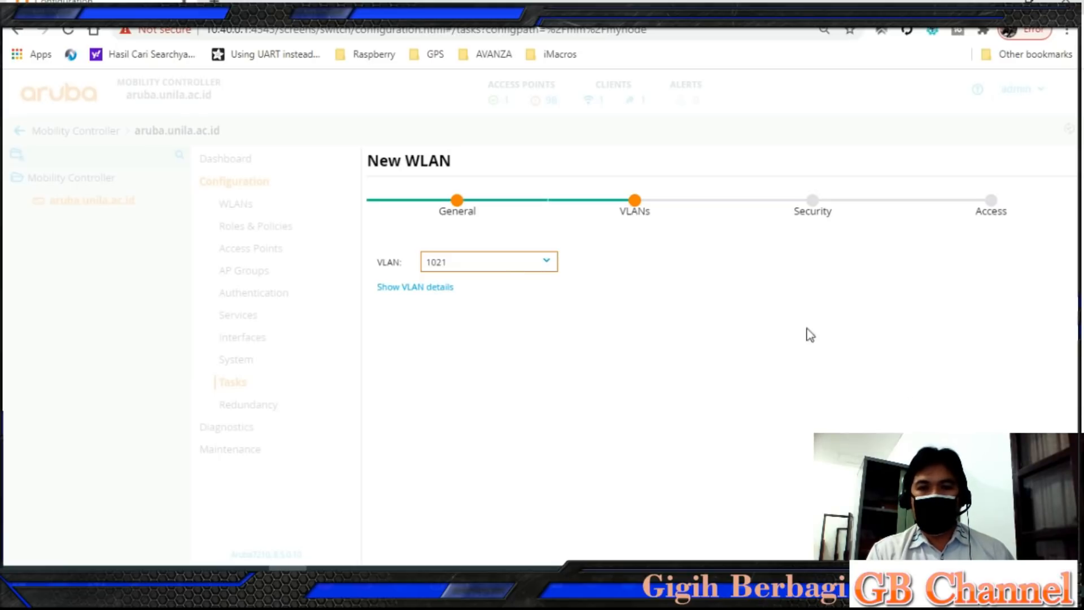
{"action": "left_click", "coordinate": [1038, 544]}
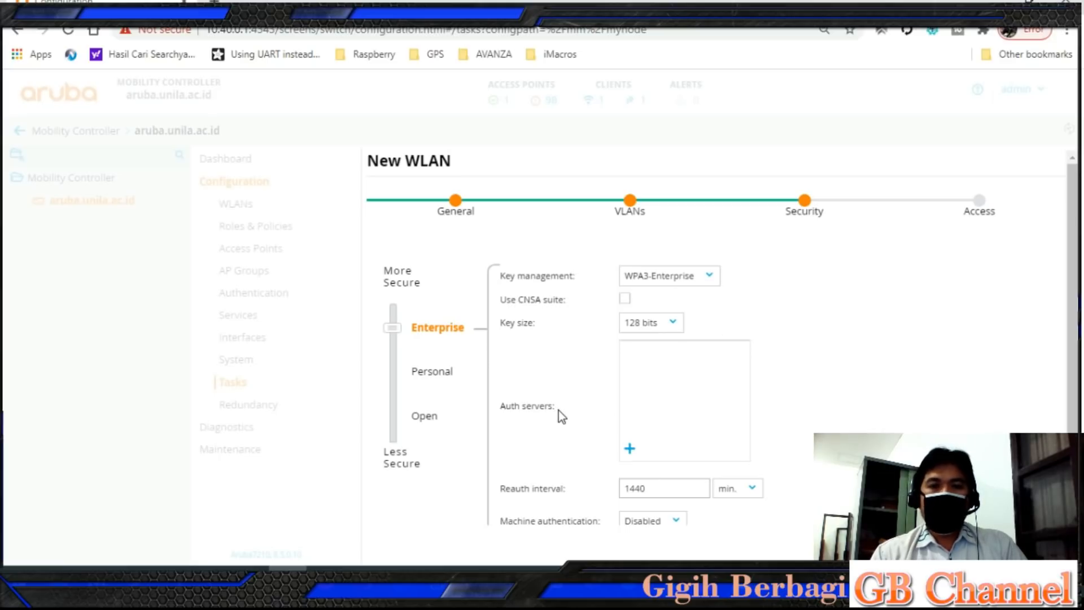
Review the key management options offered for the Enterprise and Personal security levels.
{"action": "left_click", "coordinate": [682, 279]}
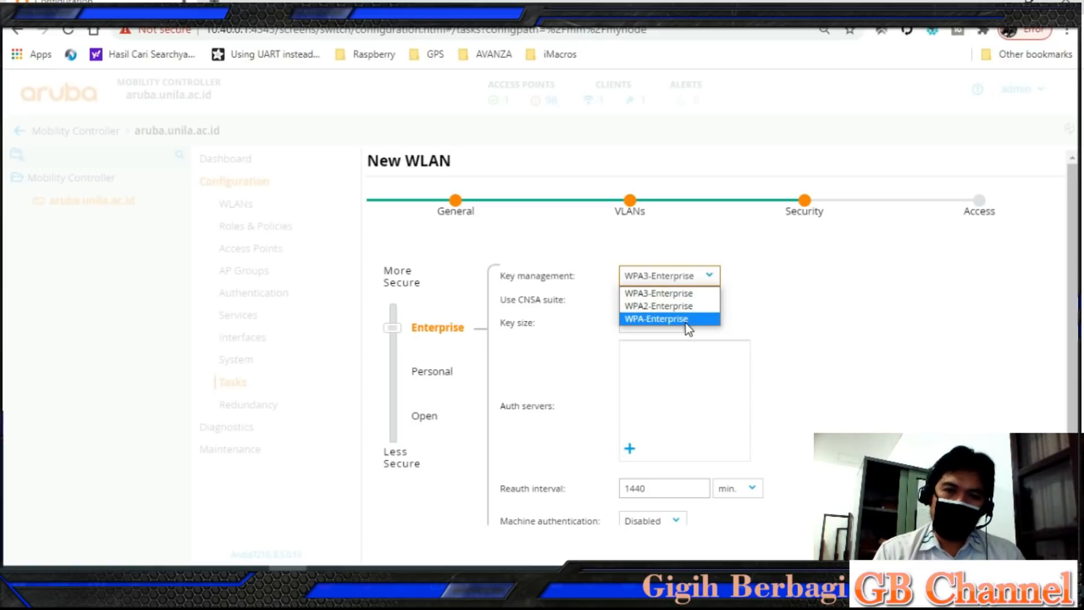
{"action": "left_click", "coordinate": [868, 326]}
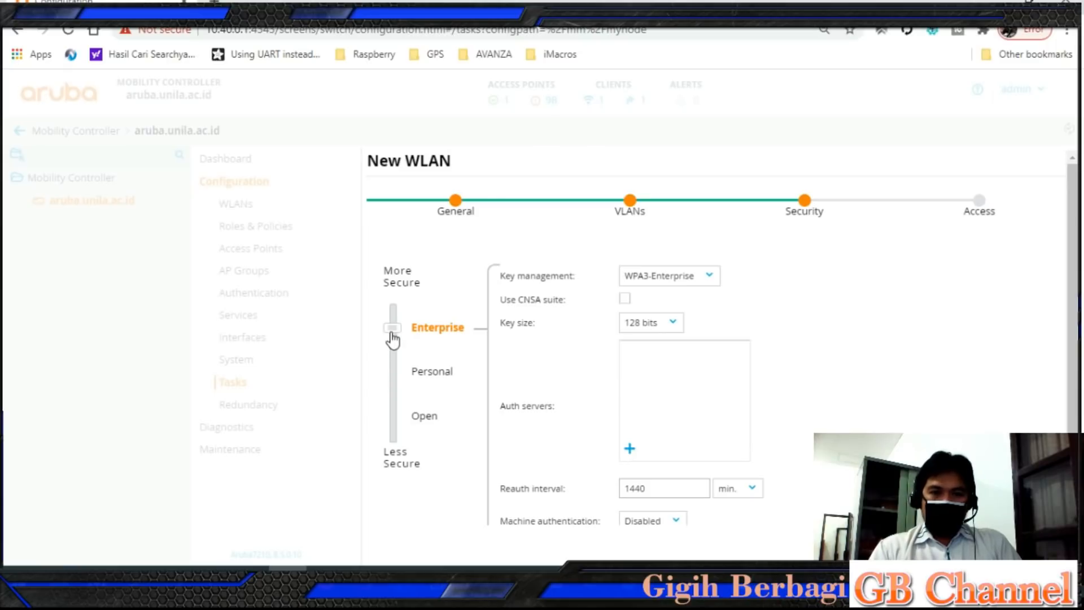
{"action": "left_click_drag", "start_coordinate": [394, 340], "coordinate": [394, 375]}
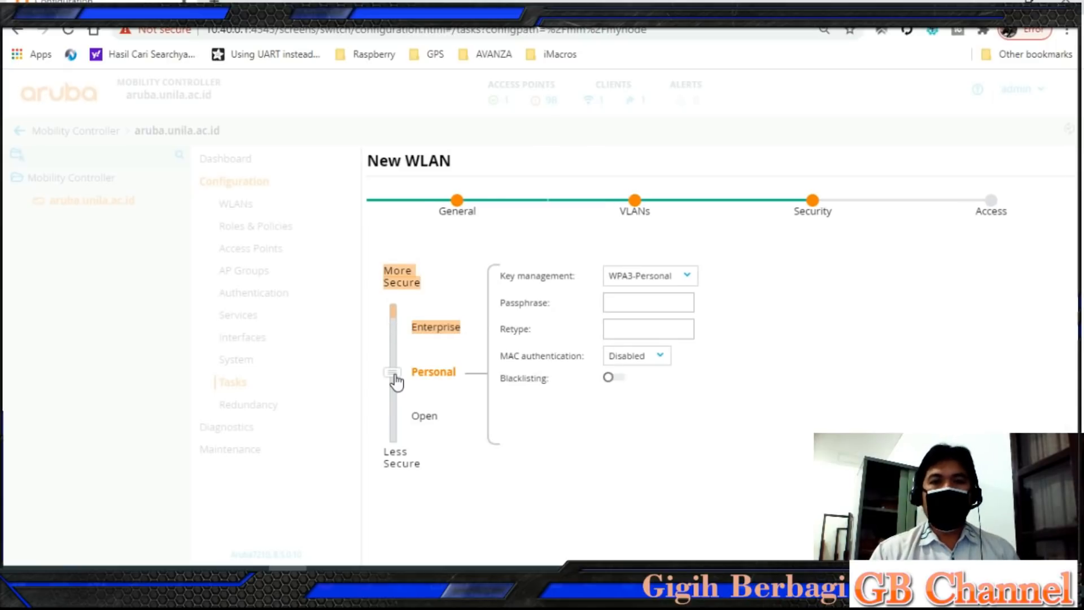
{"action": "left_click", "coordinate": [682, 280]}
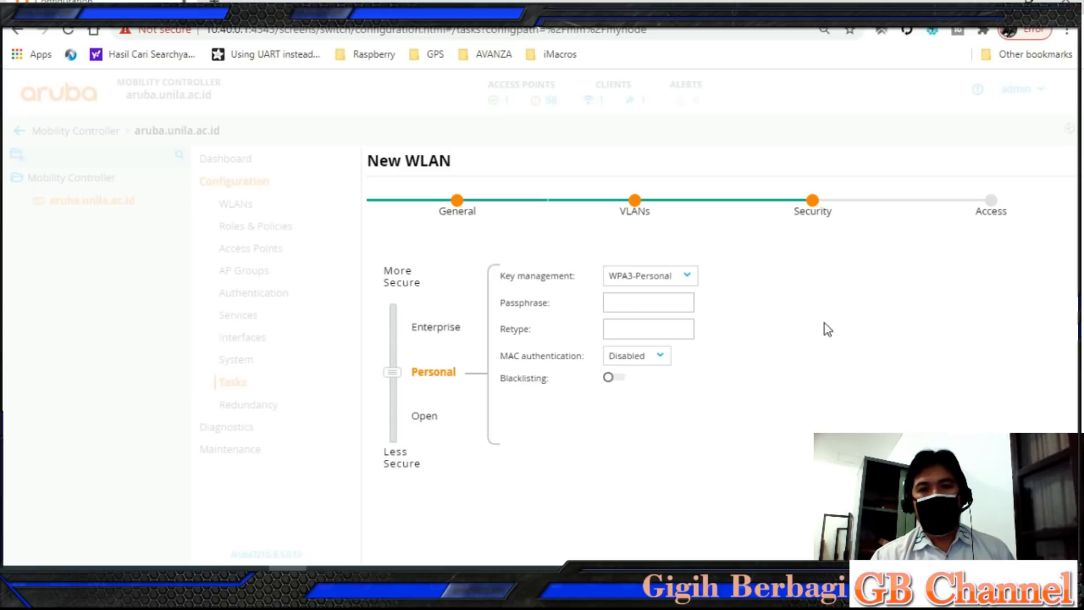
{"action": "left_click", "coordinate": [675, 284]}
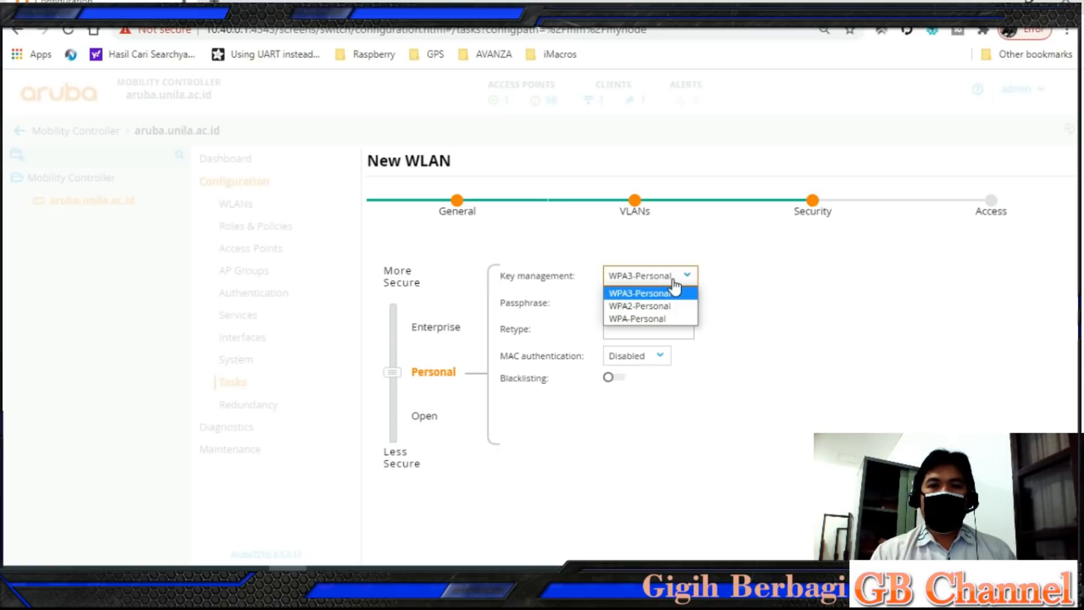
{"action": "left_click", "coordinate": [752, 284]}
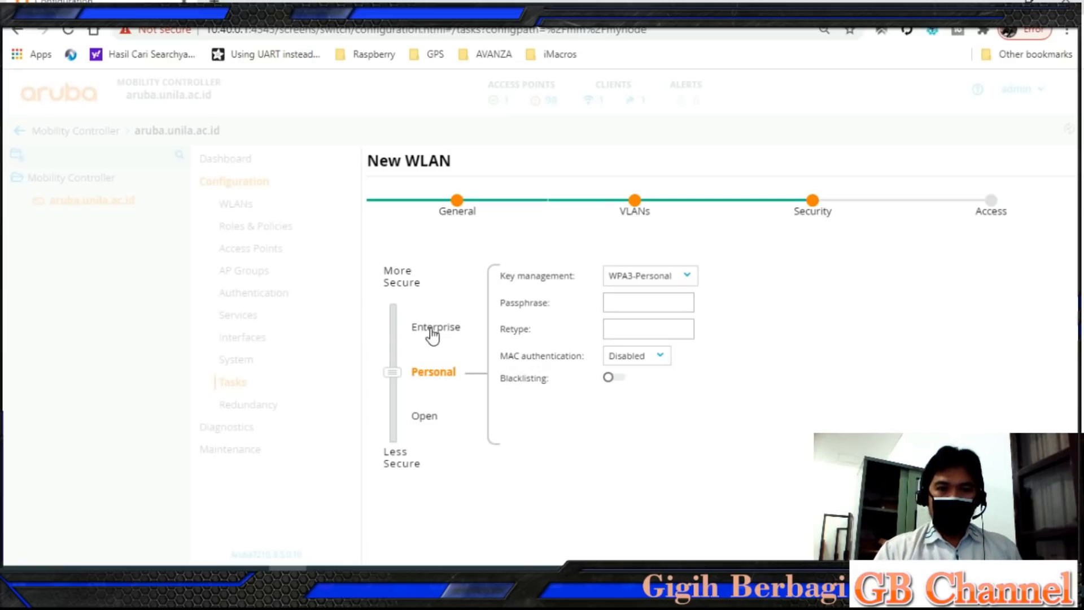
Set the WLAN's security level to Open with Enhanced Open key management and continue to the access settings.
{"action": "left_click_drag", "start_coordinate": [397, 384], "coordinate": [397, 425]}
{"action": "left_click", "coordinate": [562, 389]}
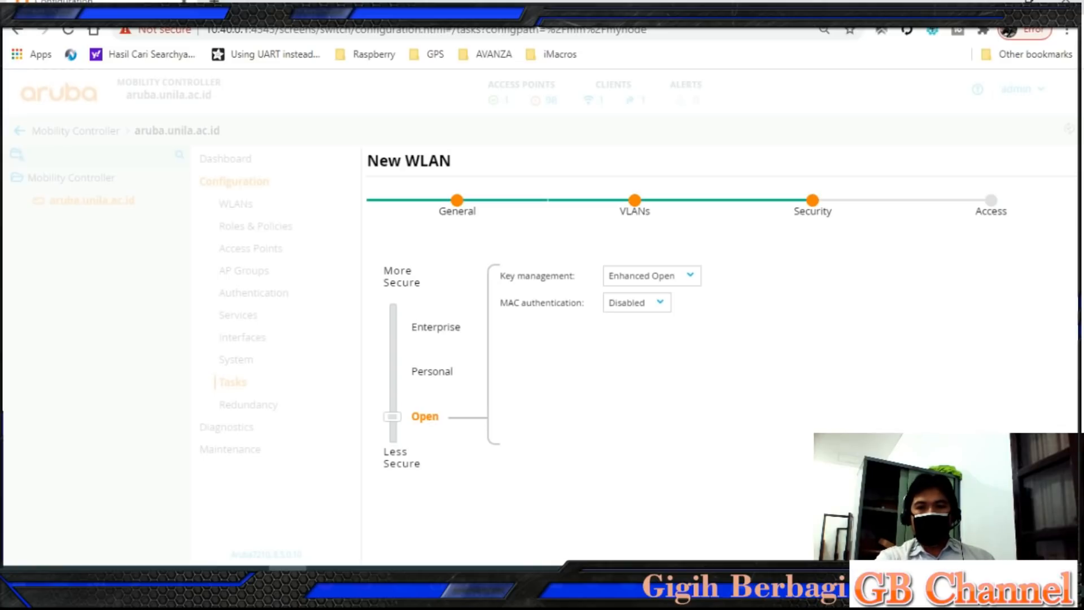
{"action": "left_click", "coordinate": [1040, 543]}
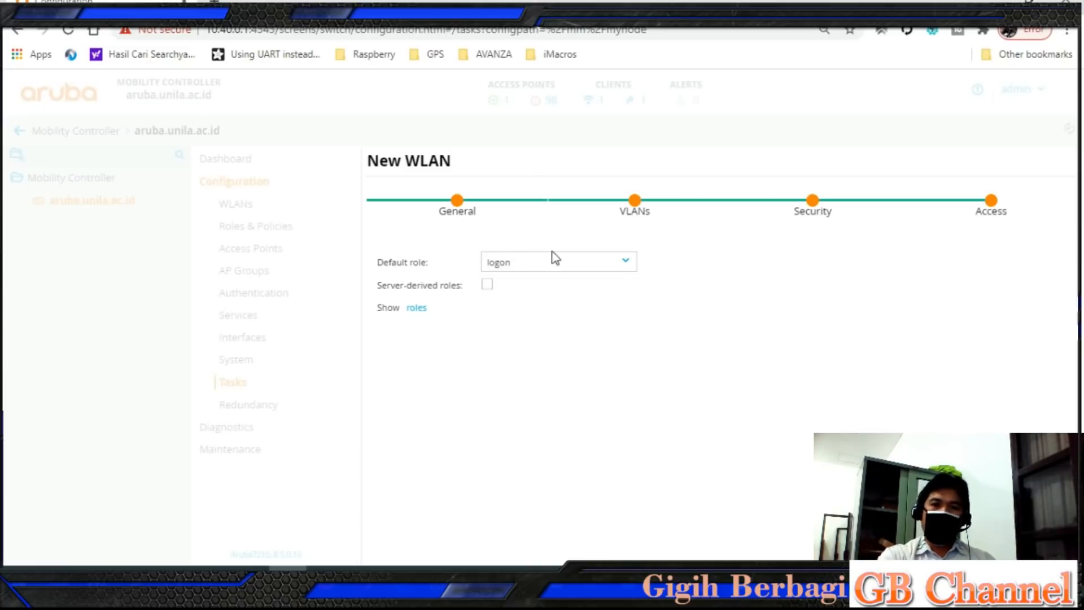
Keep logon as the default role and finish creating the WLAN, accepting the WPA3 encryption notice.
{"action": "left_click", "coordinate": [621, 267]}
{"action": "left_click", "coordinate": [706, 271]}
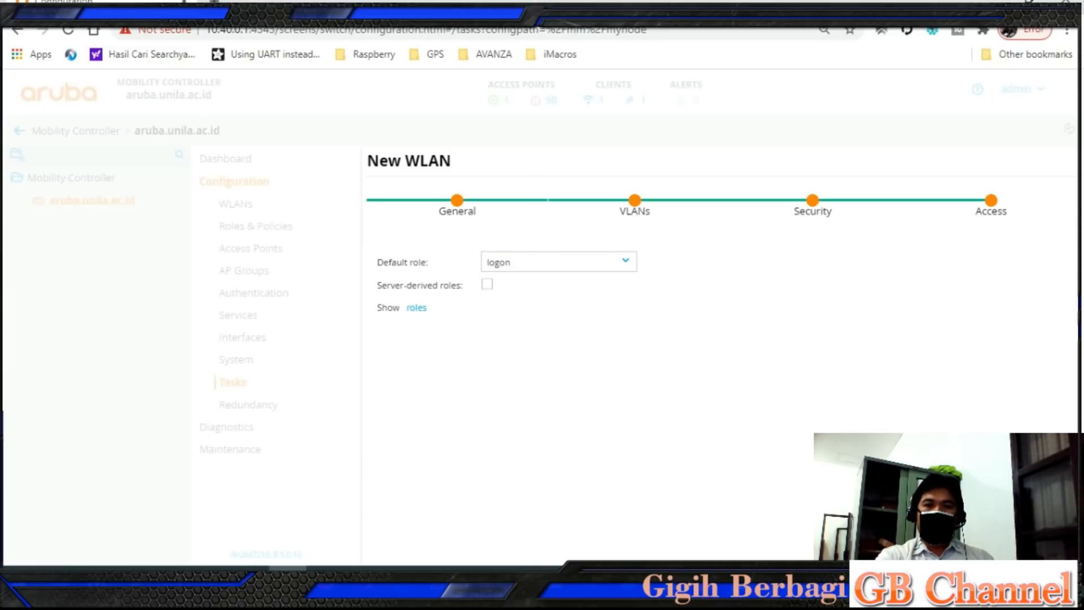
{"action": "left_click", "coordinate": [1045, 547]}
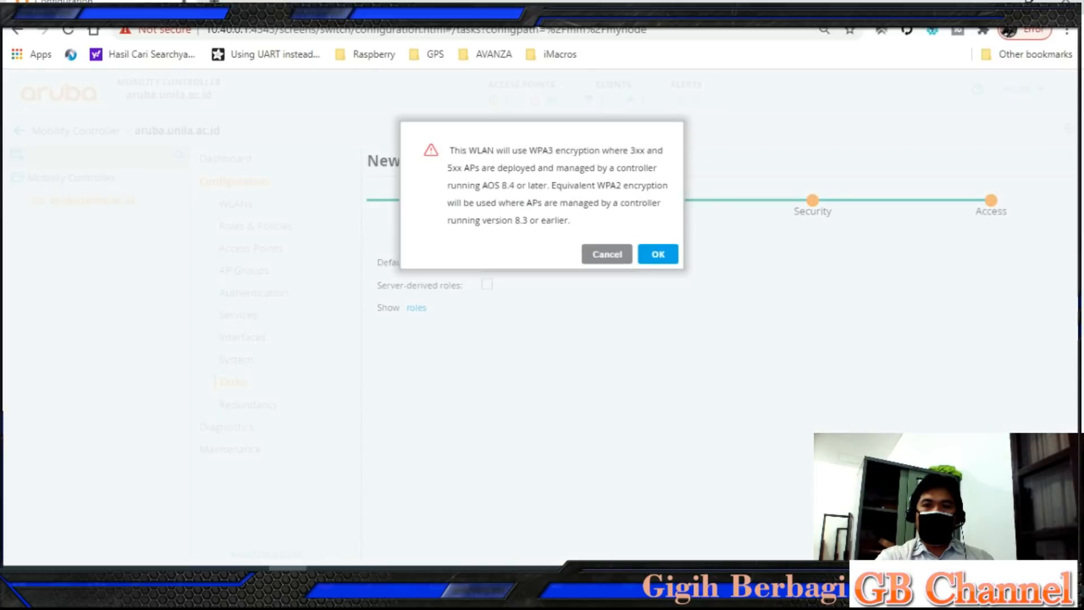
{"action": "left_click", "coordinate": [659, 254]}
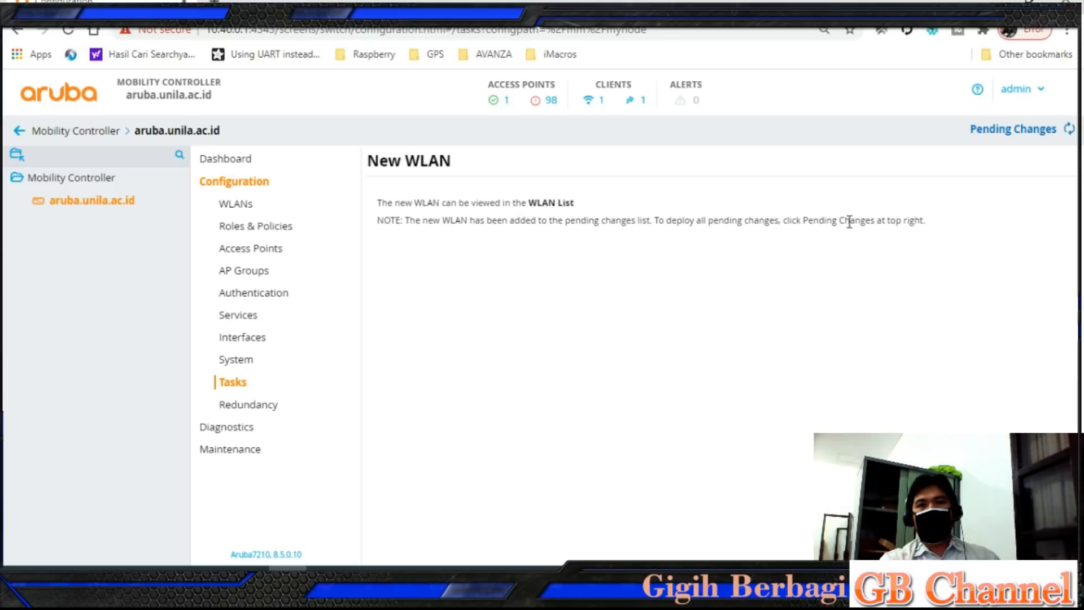
Deploy the pending configuration changes and return to the controller's WLANs list.
{"action": "left_click", "coordinate": [1004, 132]}
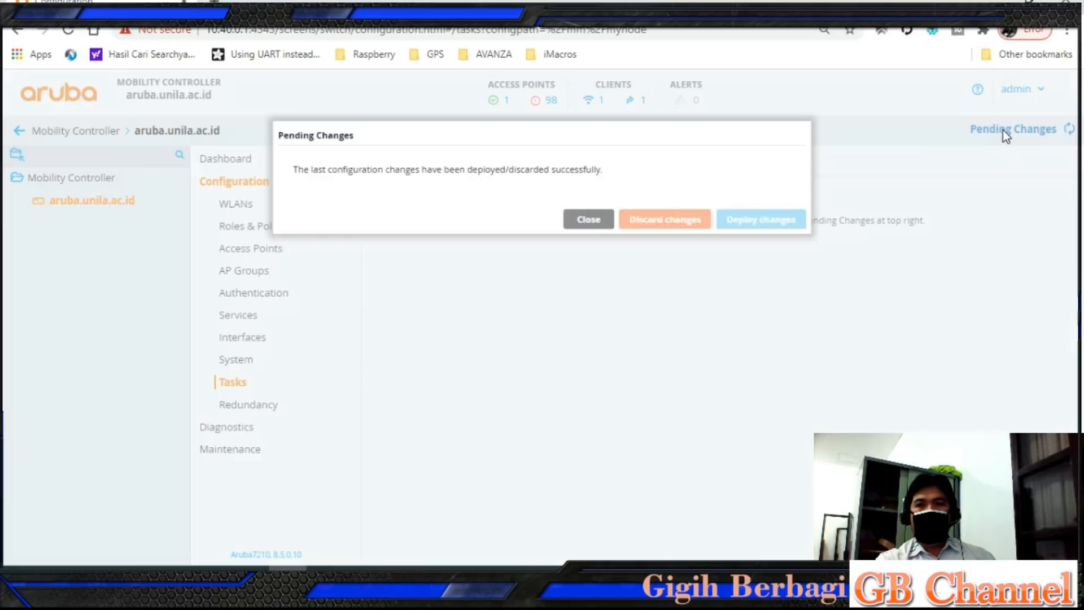
{"action": "left_click", "coordinate": [773, 255]}
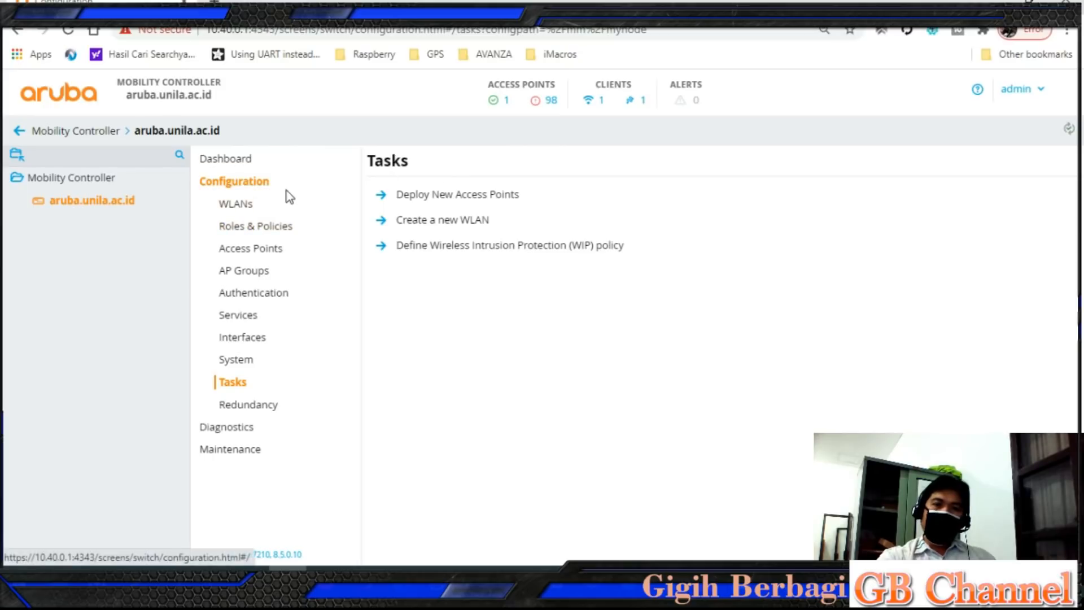
{"action": "left_click", "coordinate": [241, 210]}
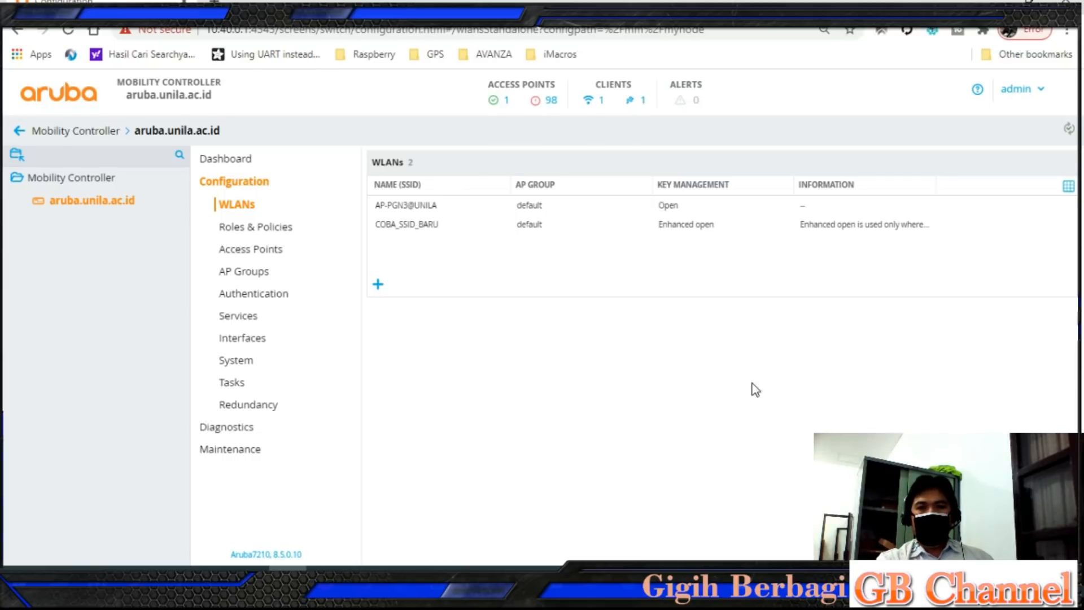
Check the computer's available Wi-Fi networks for the COBA_SSID_BARU SSID.
{"action": "left_click", "coordinate": [962, 591]}
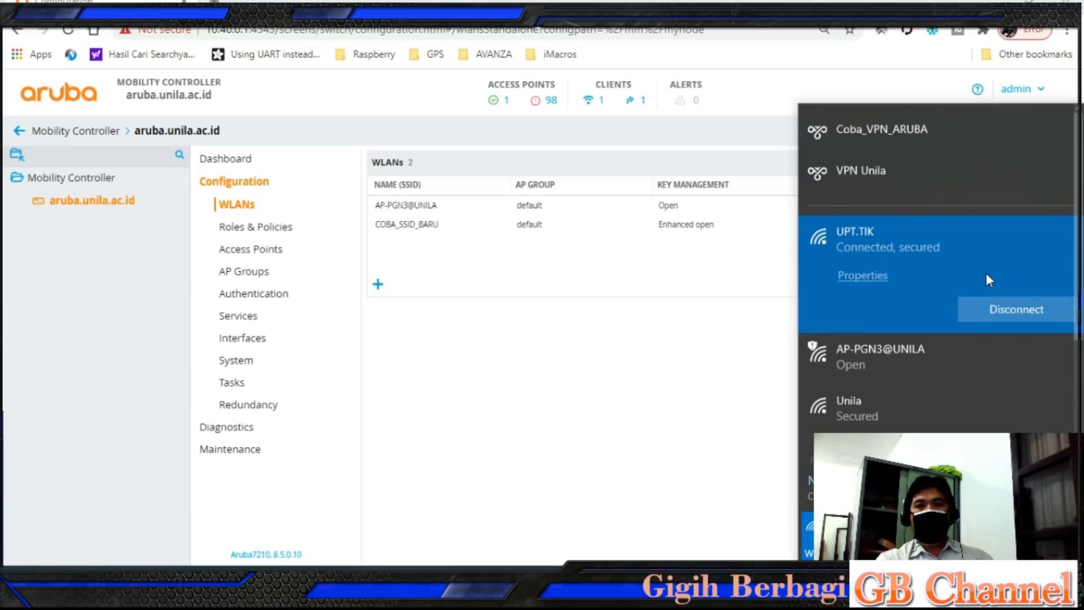
{"action": "scroll", "coordinate": [986, 272], "scroll_direction": "down", "scroll_amount": 3}
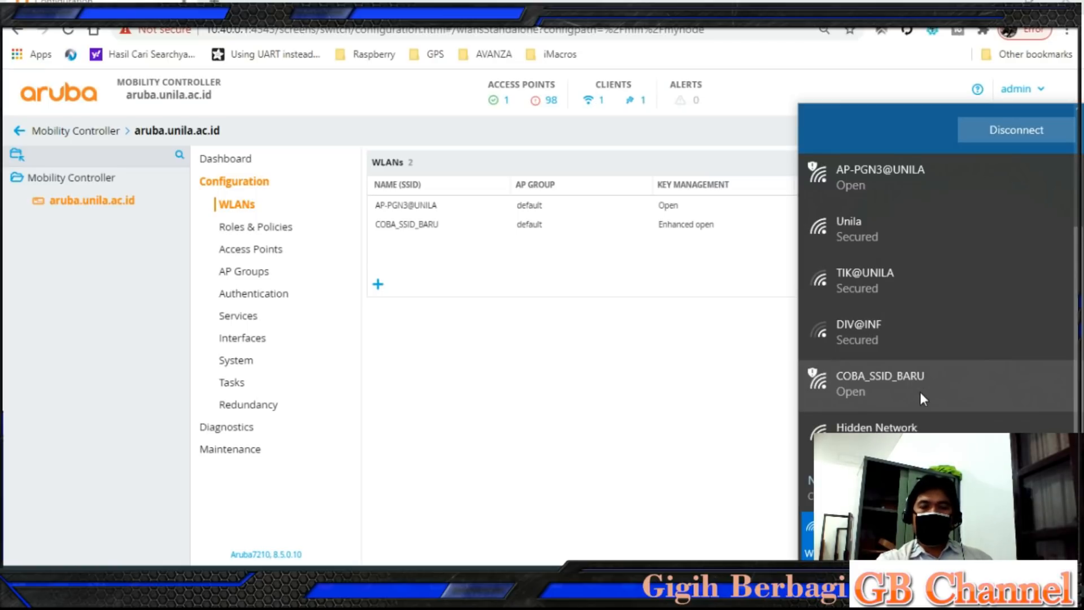
{"action": "left_click", "coordinate": [724, 412]}
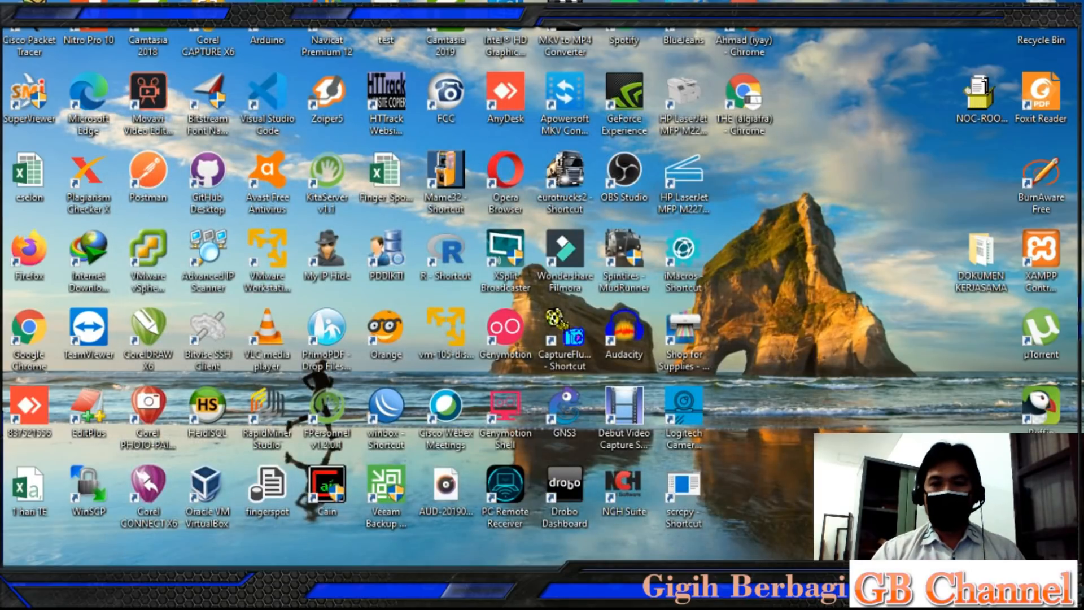
Start mirroring the Android phone with scrcpy, then widen the mirror window and reposition it so the whole phone screen is unobstructed.
{"action": "double_click", "coordinate": [685, 497]}
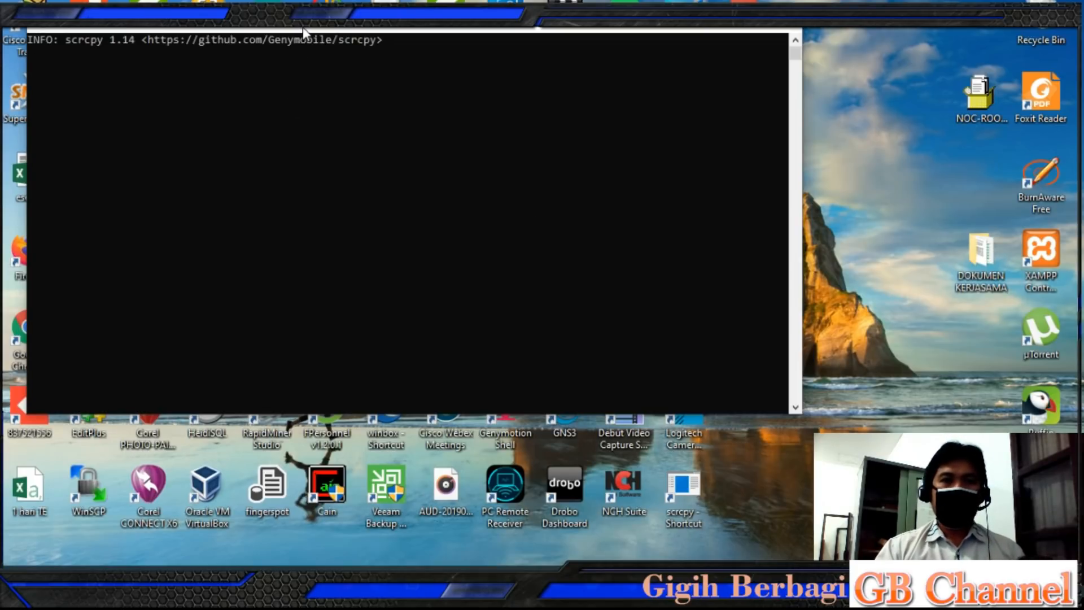
{"action": "left_click_drag", "start_coordinate": [302, 27], "coordinate": [394, 46]}
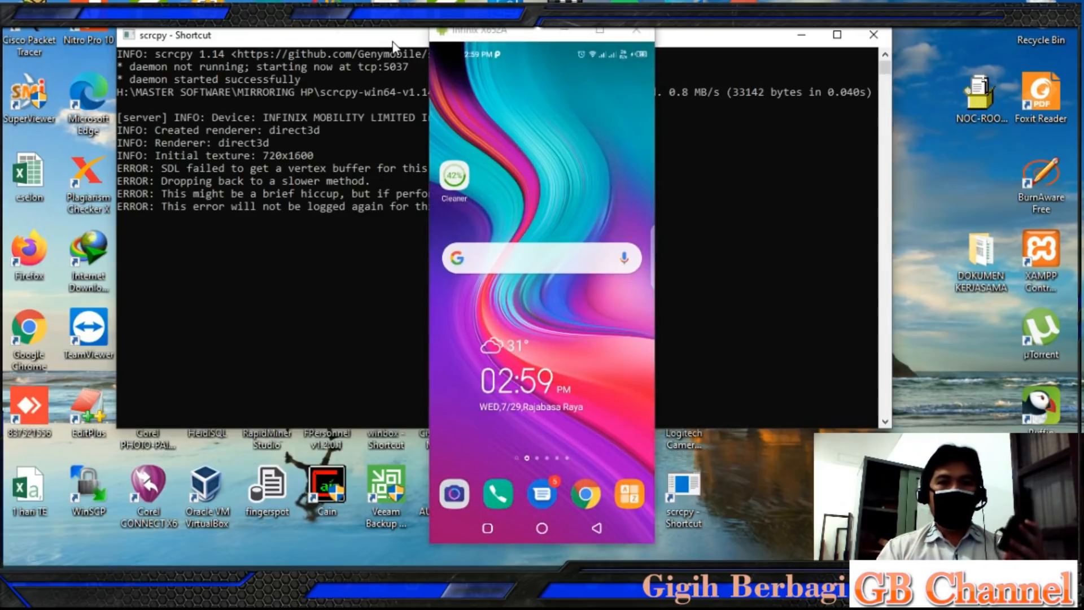
{"action": "left_click", "coordinate": [788, 44]}
{"action": "left_click_drag", "start_coordinate": [654, 189], "coordinate": [1079, 189]}
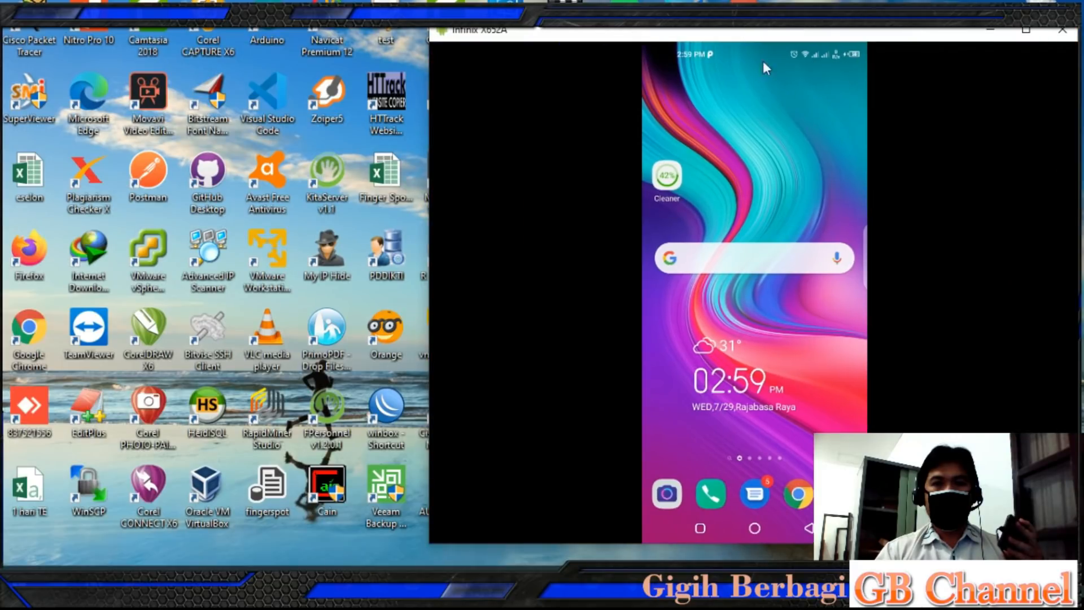
{"action": "left_click_drag", "start_coordinate": [728, 33], "coordinate": [462, 29]}
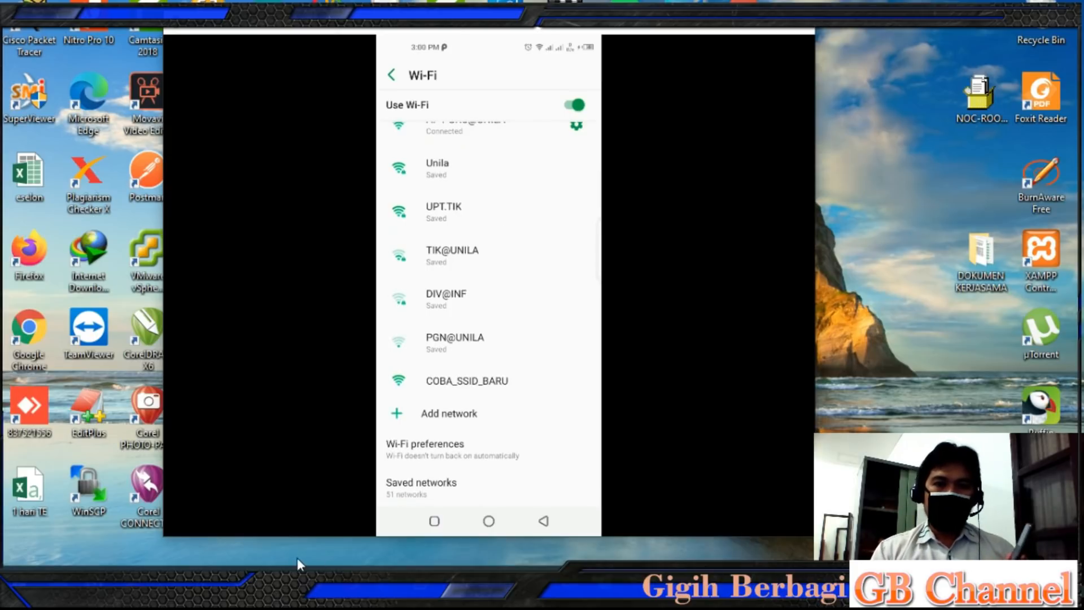
Connect the mirrored phone to the COBA_SSID_BARU Wi-Fi network, select its network sign-in, and put the mirror window away.
{"action": "left_click", "coordinate": [449, 384]}
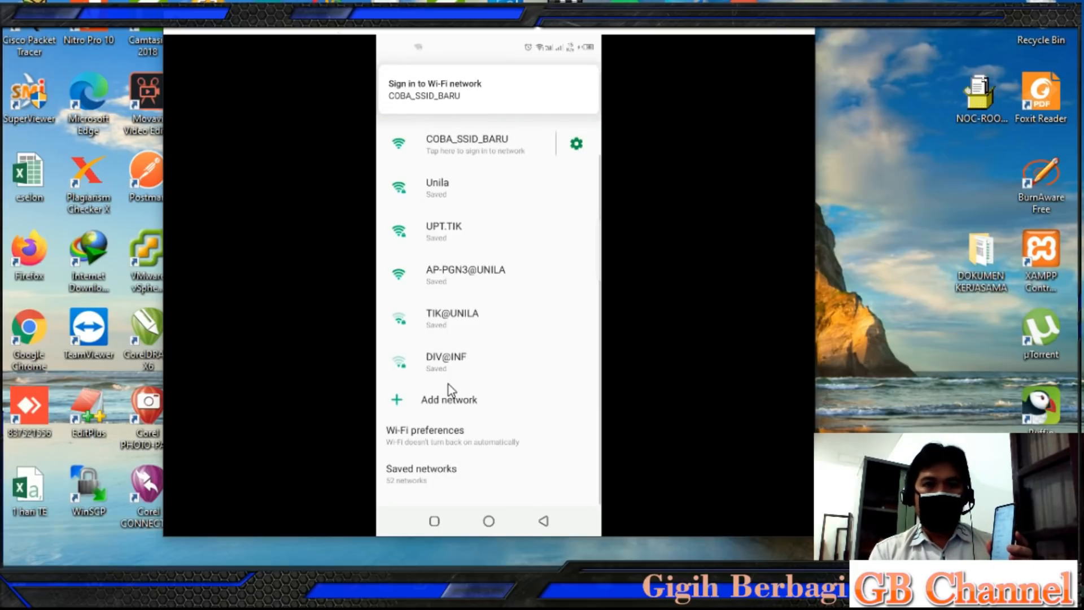
{"action": "left_click", "coordinate": [502, 160]}
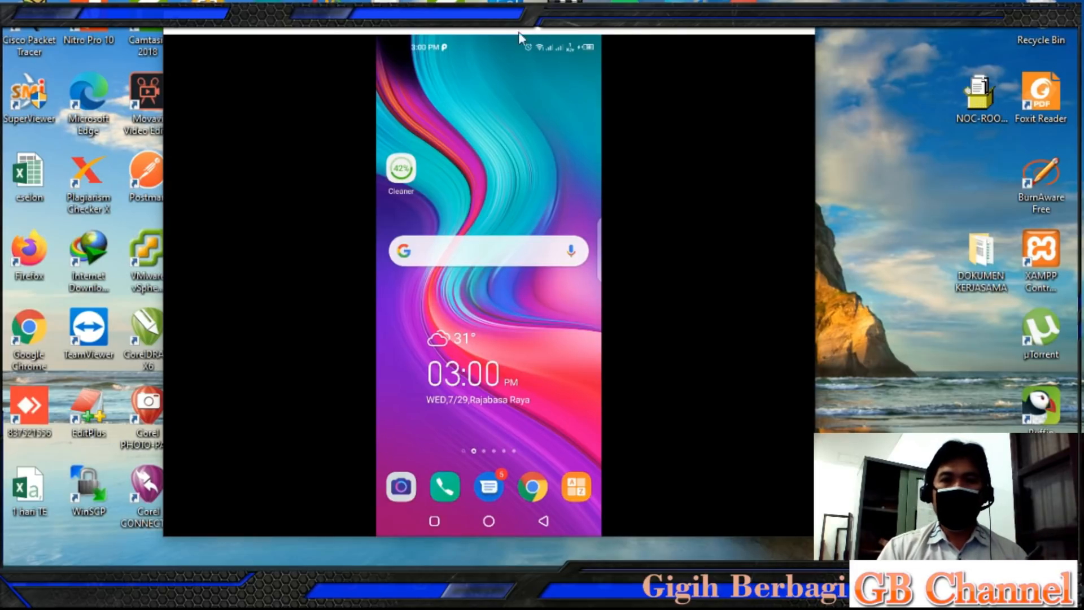
{"action": "left_click", "coordinate": [713, 28]}
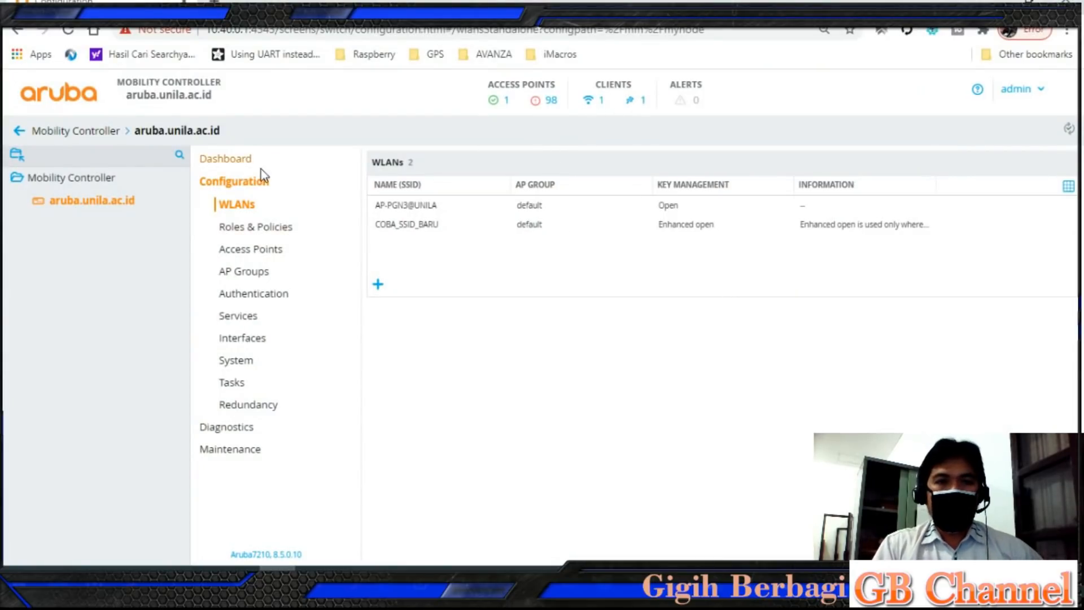
Examine the connected wireless client on the controller's dashboard, including its details, role, WLAN and connected access point.
{"action": "left_click", "coordinate": [234, 164]}
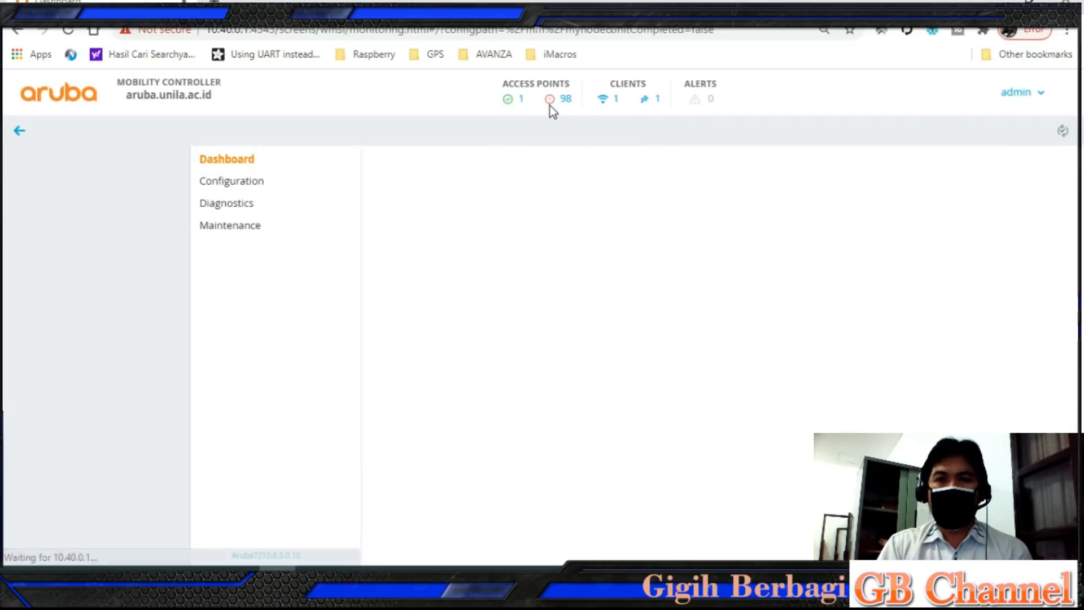
{"action": "left_click", "coordinate": [617, 106]}
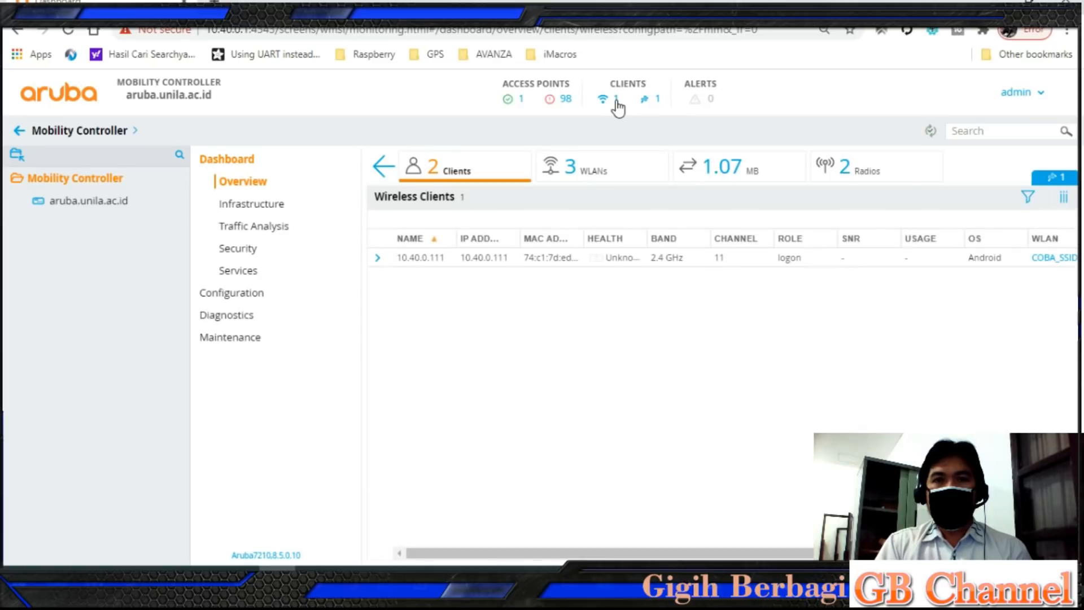
{"action": "left_click", "coordinate": [377, 258]}
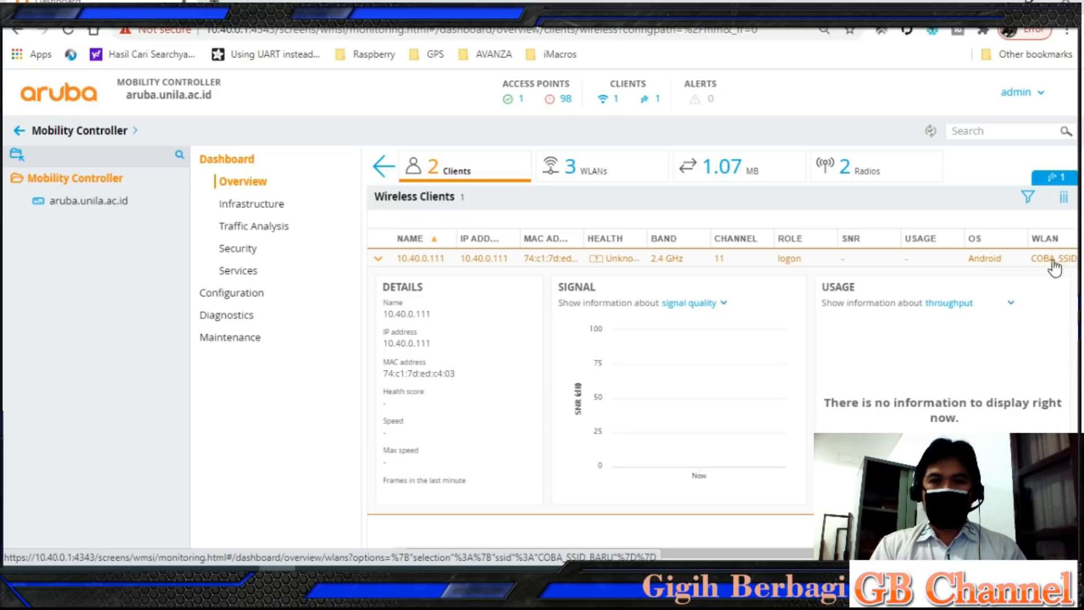
{"action": "left_click", "coordinate": [379, 258]}
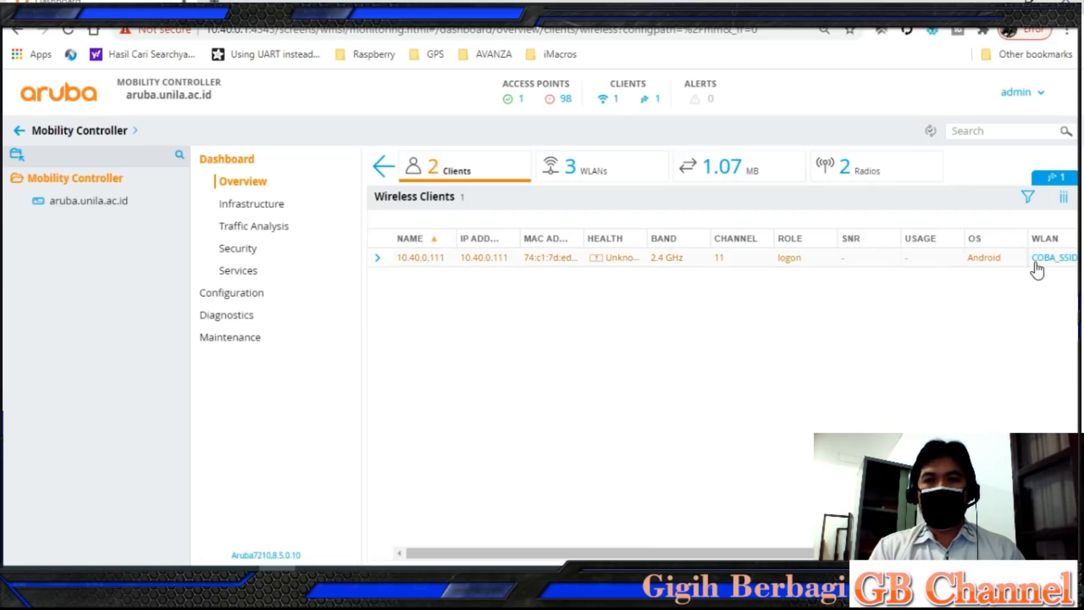
{"action": "left_click_drag", "start_coordinate": [847, 553], "coordinate": [915, 553]}
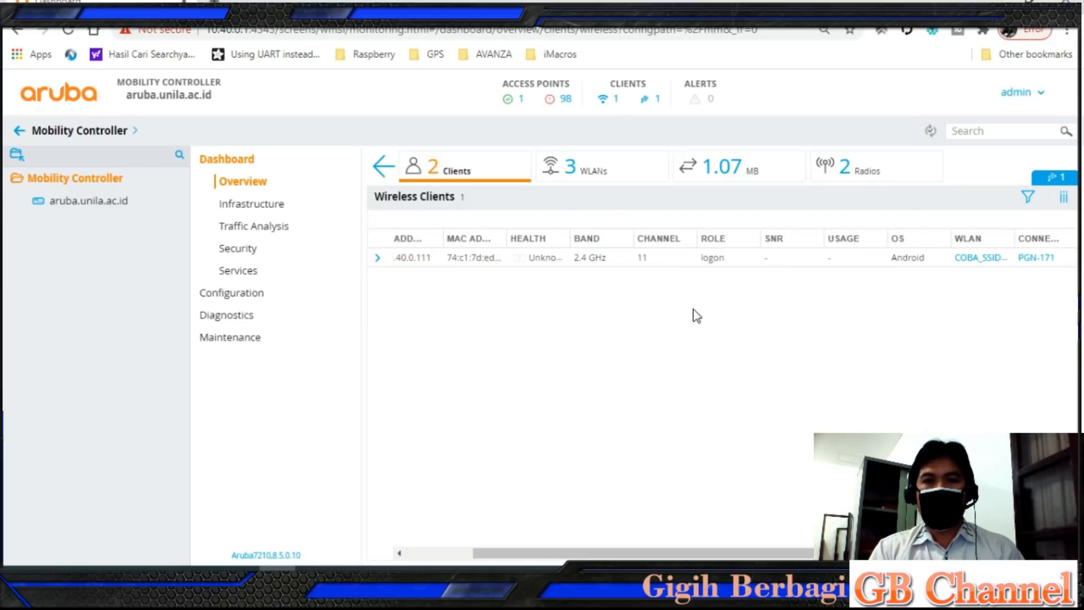